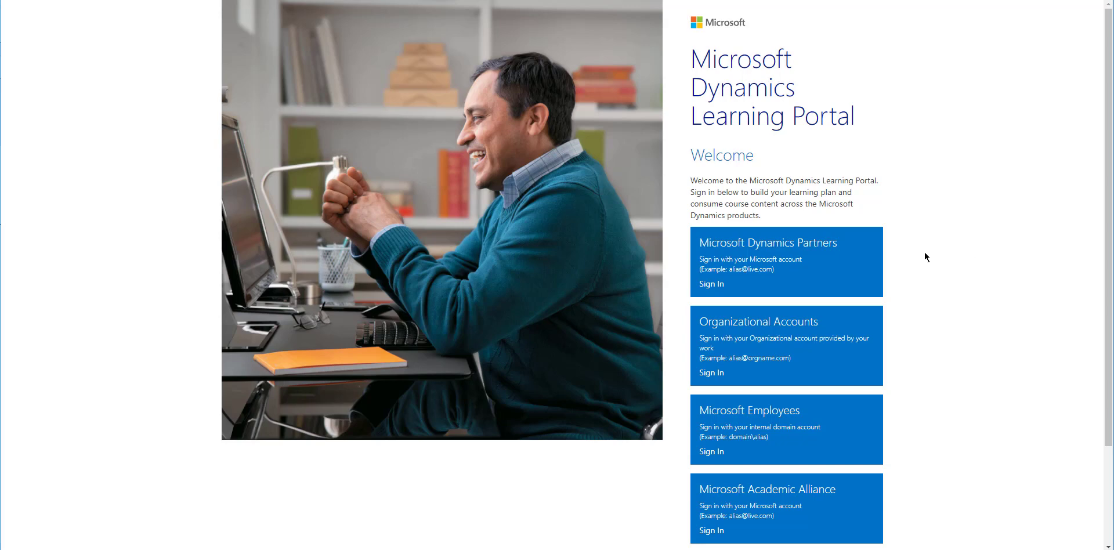
Sign in through the Microsoft Dynamics Partners tile with the pre-filled work account and saved password.
left_click(851, 264)
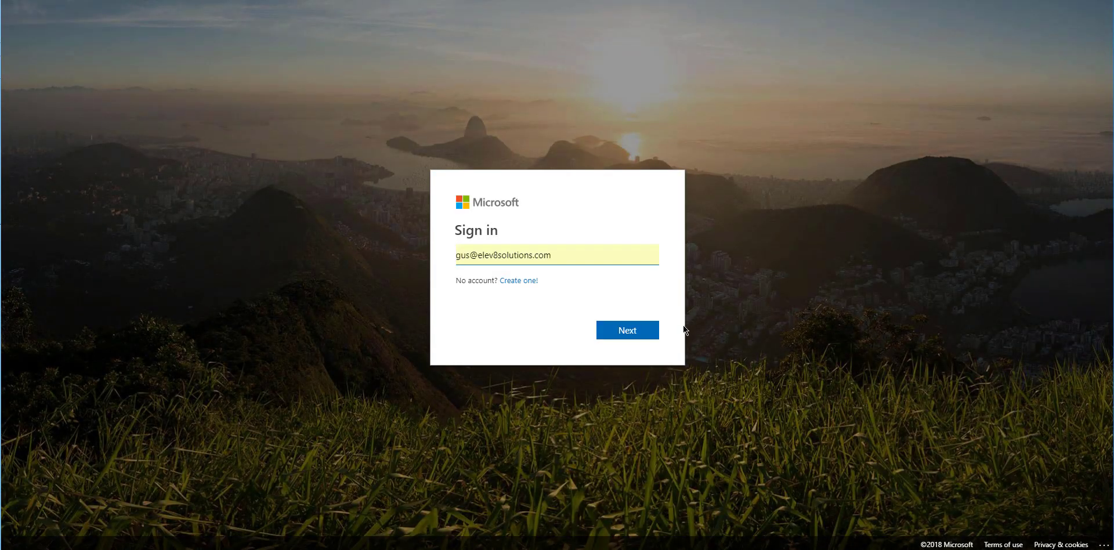
left_click(639, 332)
left_click(639, 342)
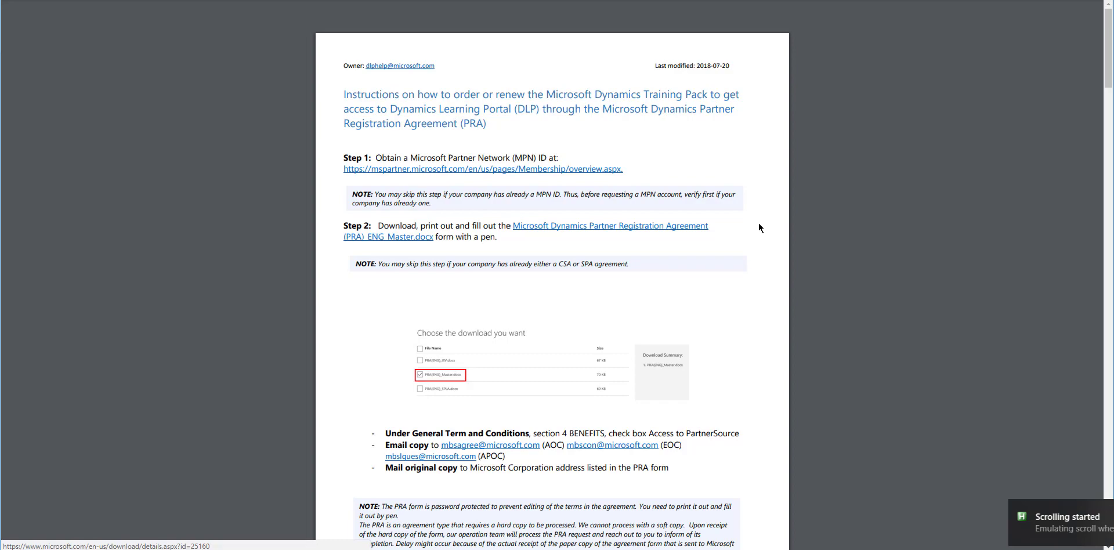
Scroll the Instructions_for_DLP_Access PDF to page 2's Step 3 and Step 4 ordering instructions.
scroll(760, 226, "down", 3)
scroll(759, 228, "down", 1)
scroll(759, 227, "down", 2)
scroll(758, 227, "down", 1)
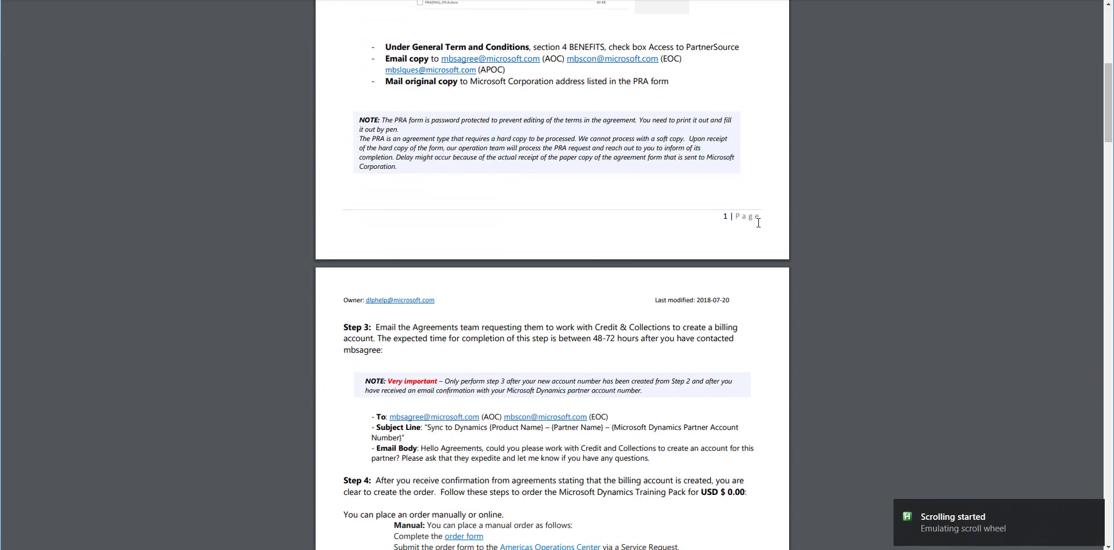
scroll(759, 227, "down", 1)
scroll(759, 228, "down", 2)
scroll(759, 228, "down", 1)
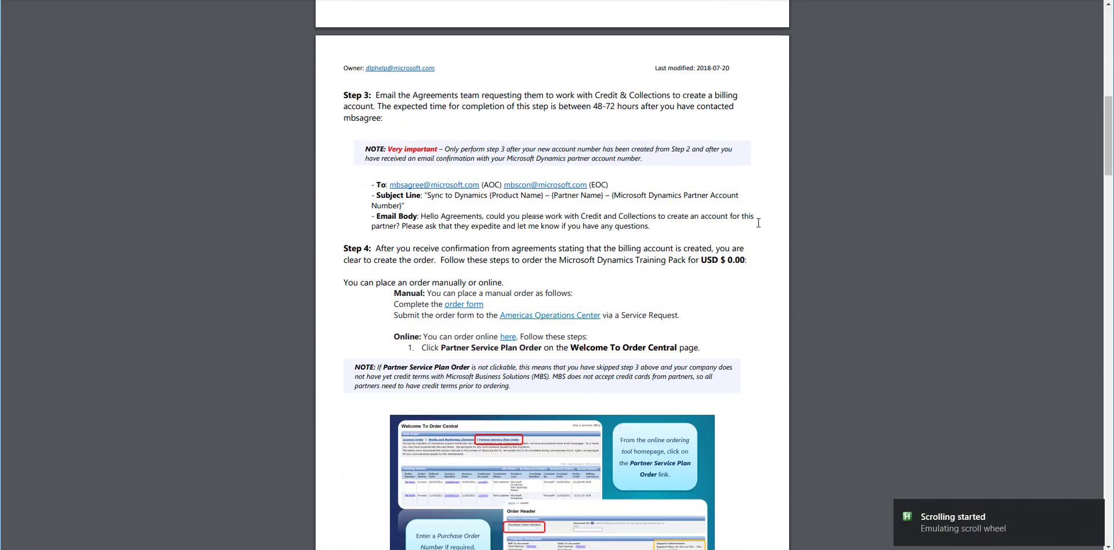
scroll(759, 227, "down", 1)
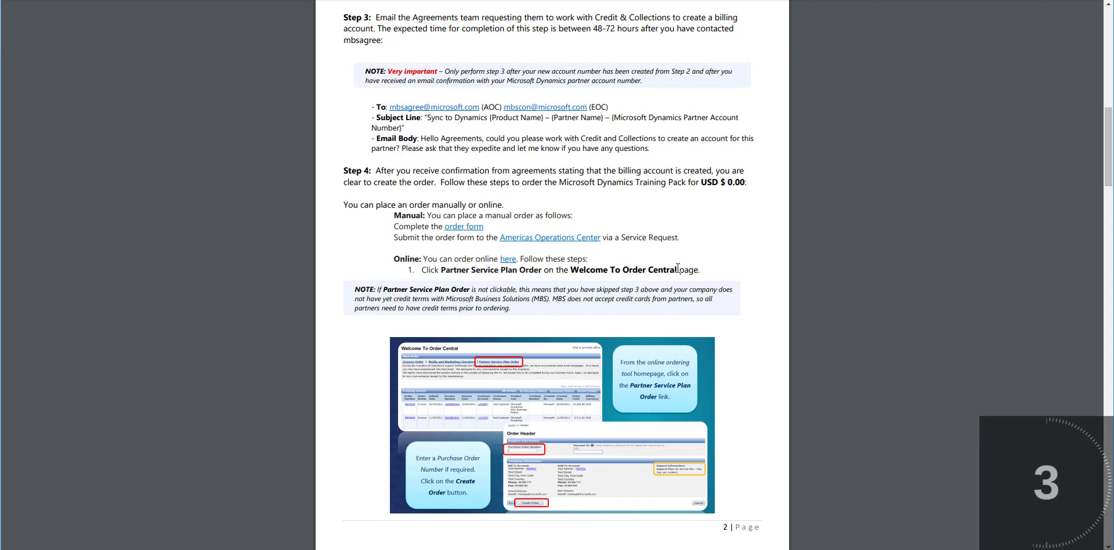
Follow the PDF's 'here' link to Order Central and start a Partner Service Plan Order.
left_click(504, 264)
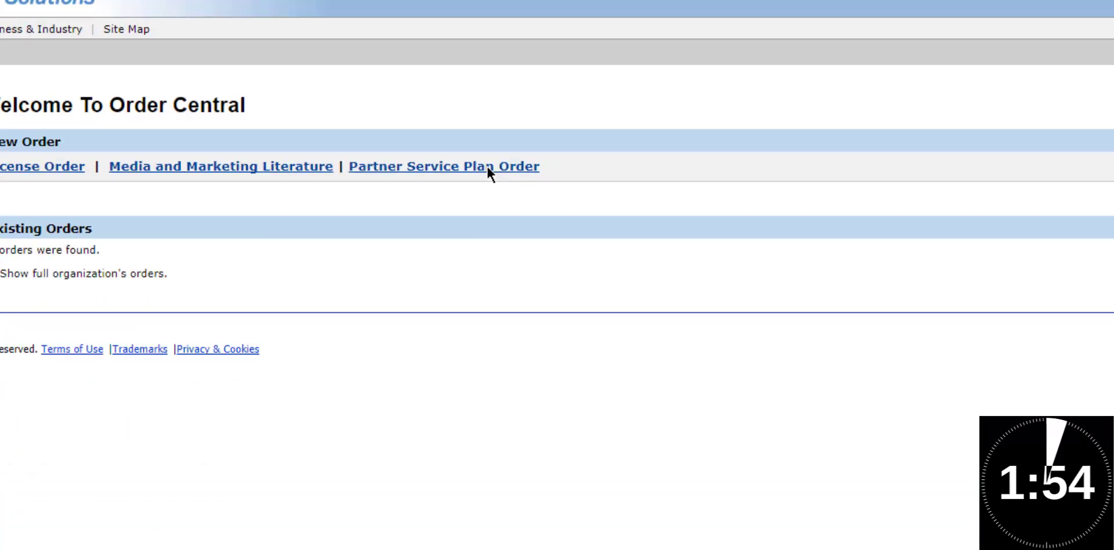
left_click(426, 135)
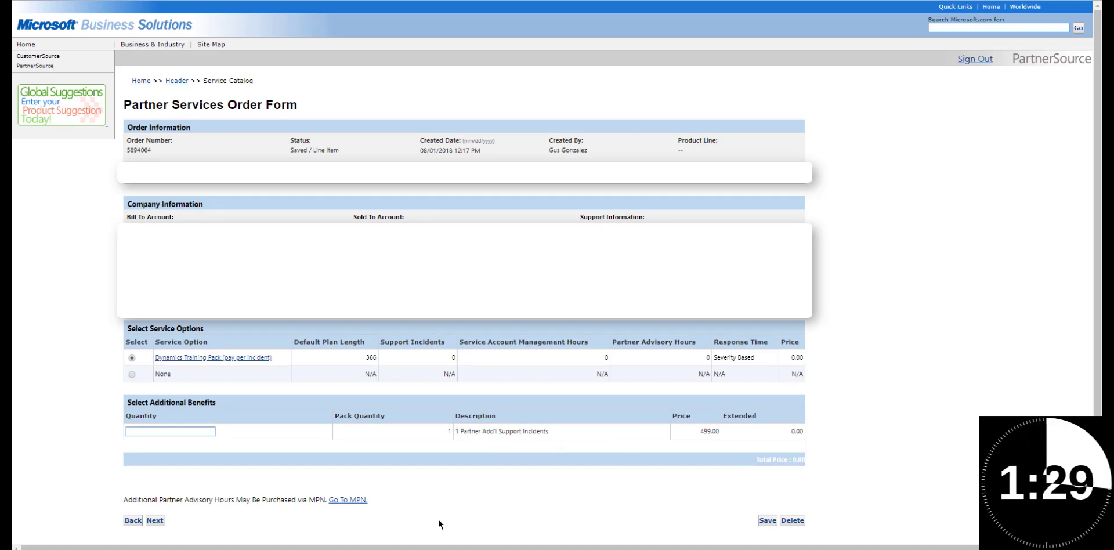
Advance the order form to Apply Payment and tick Wire Transfer as the payment method.
left_click(152, 524)
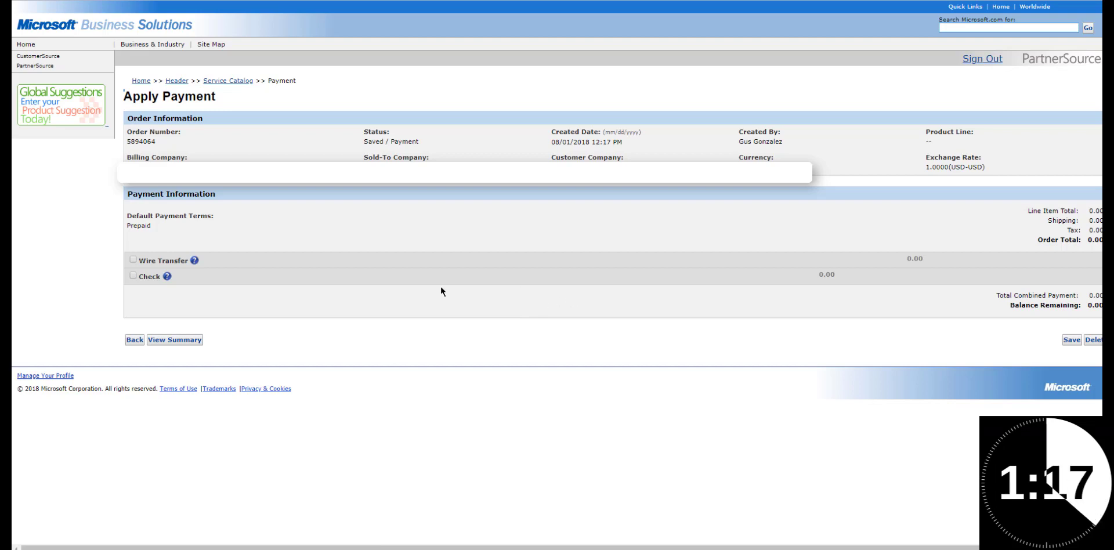
left_click(131, 260)
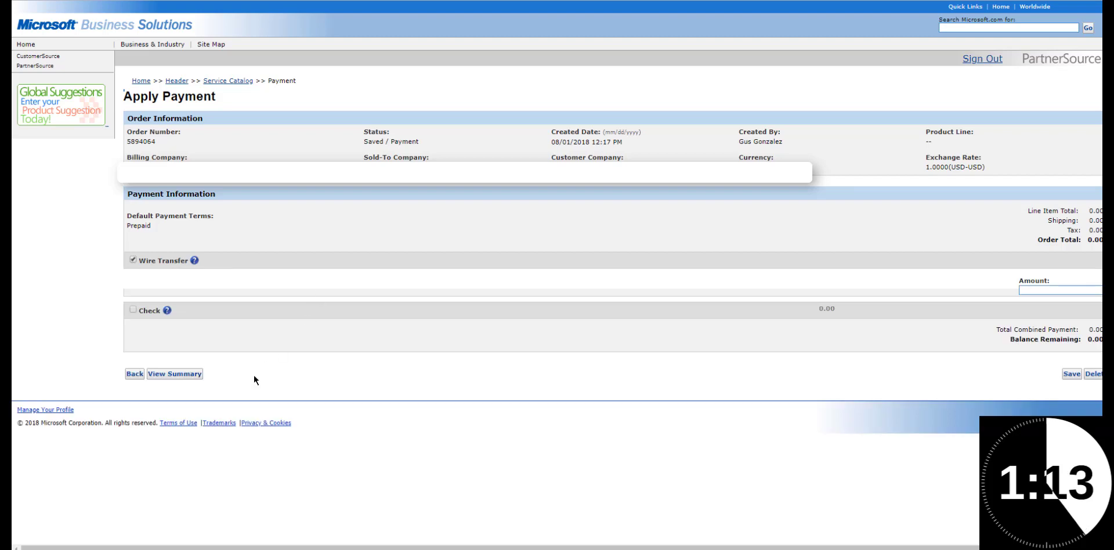
Review the Order Summary with the Dynamics Training Pack at 0.00 and submit the order.
left_click(190, 374)
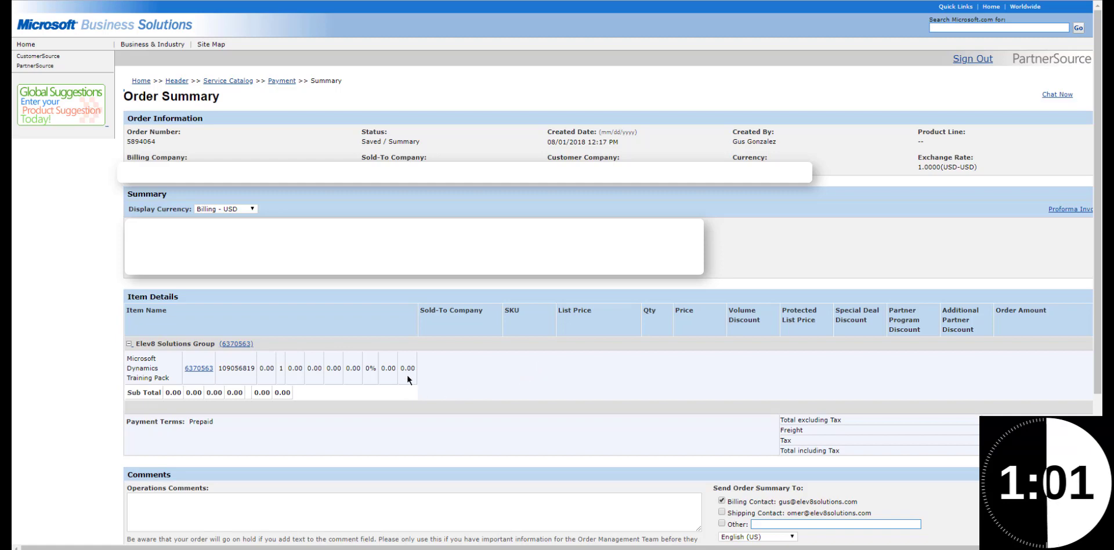
scroll(527, 357, "down", 3)
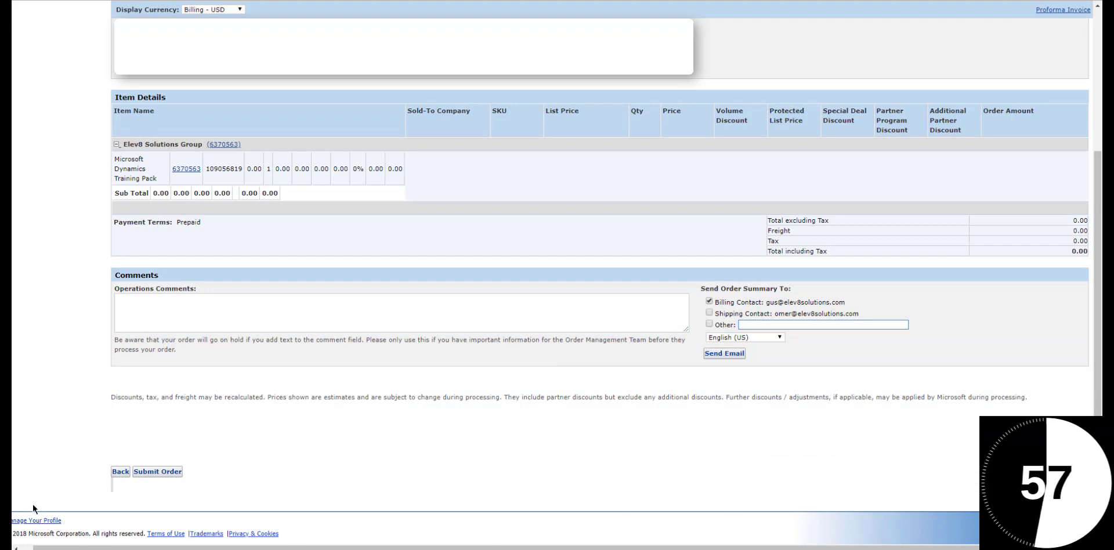
left_click(150, 472)
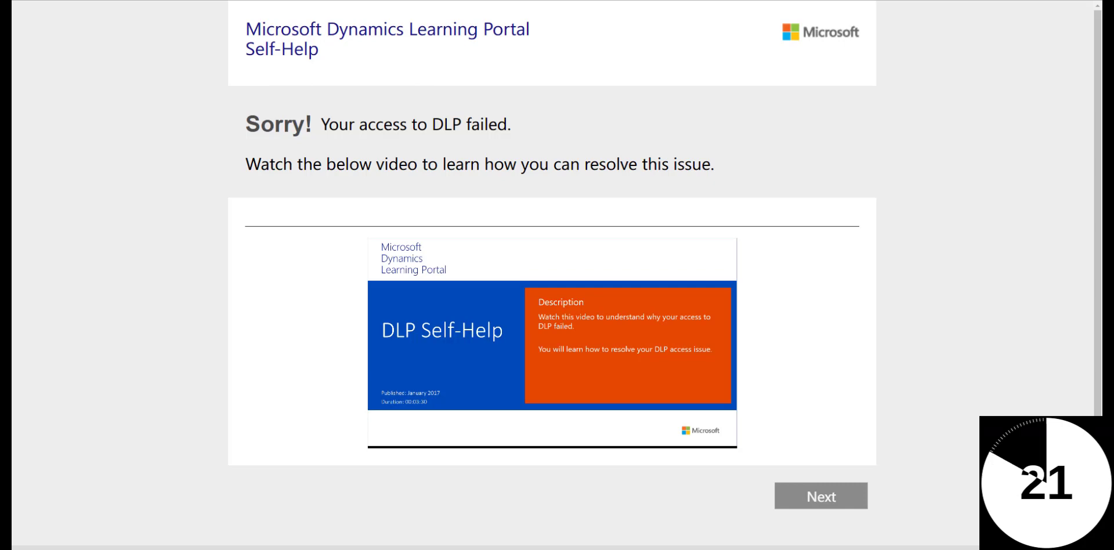
Go to dynamicslearningportal.com and sign in again with the saved account and password.
type("dynamicsl")
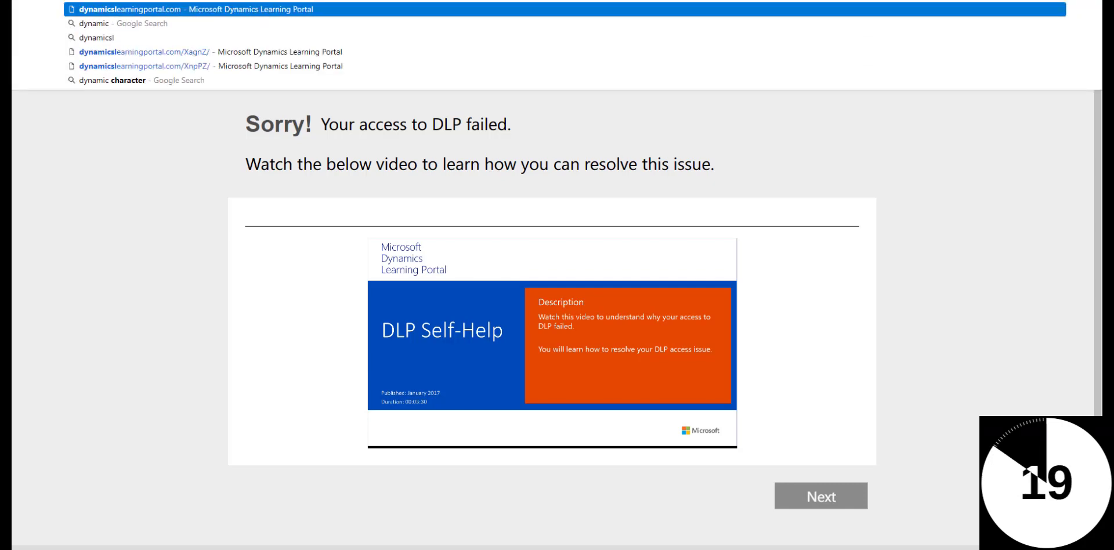
type("e")
left_click(222, 12)
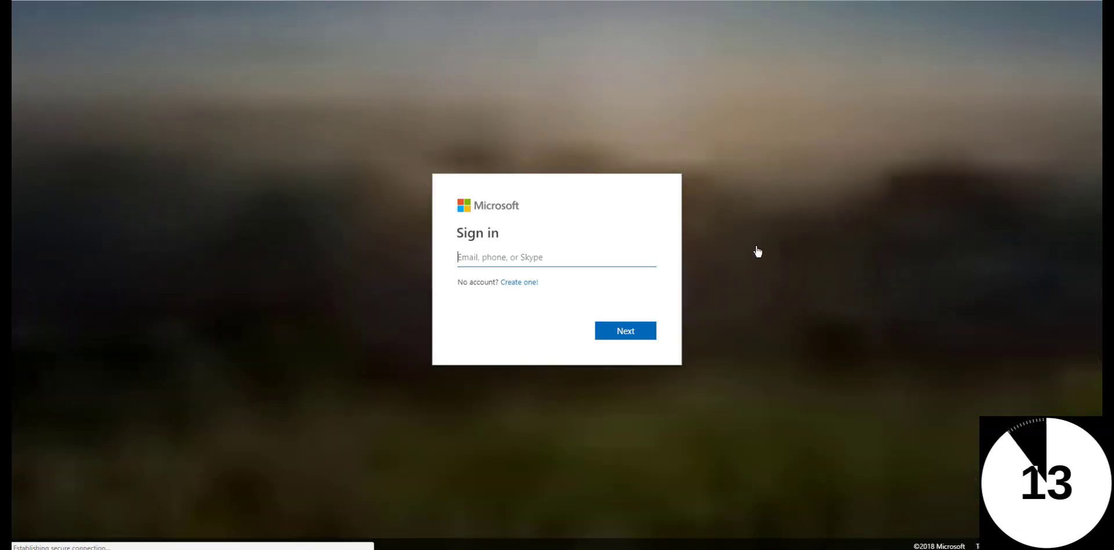
left_click(619, 337)
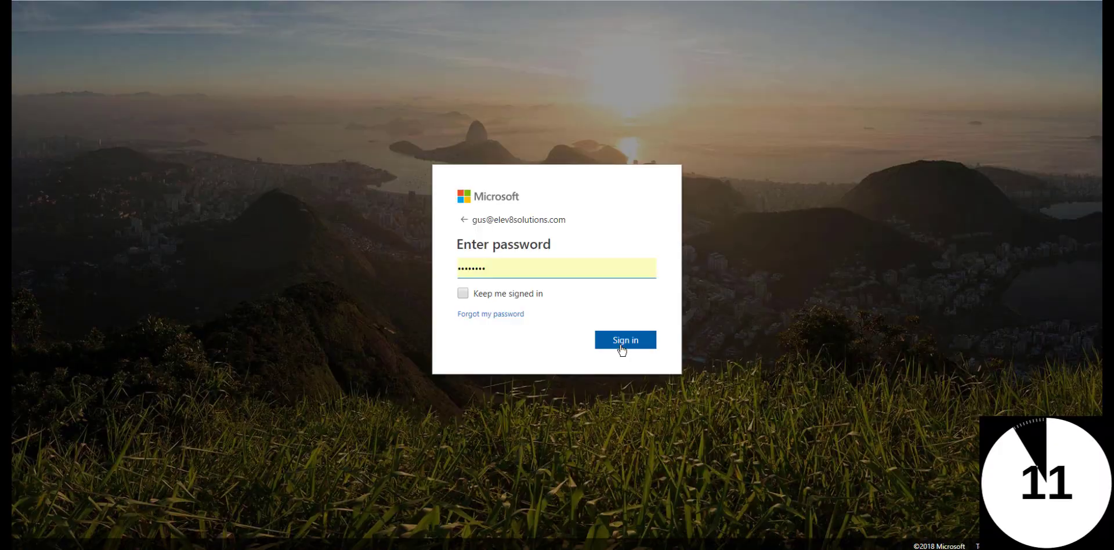
left_click(620, 347)
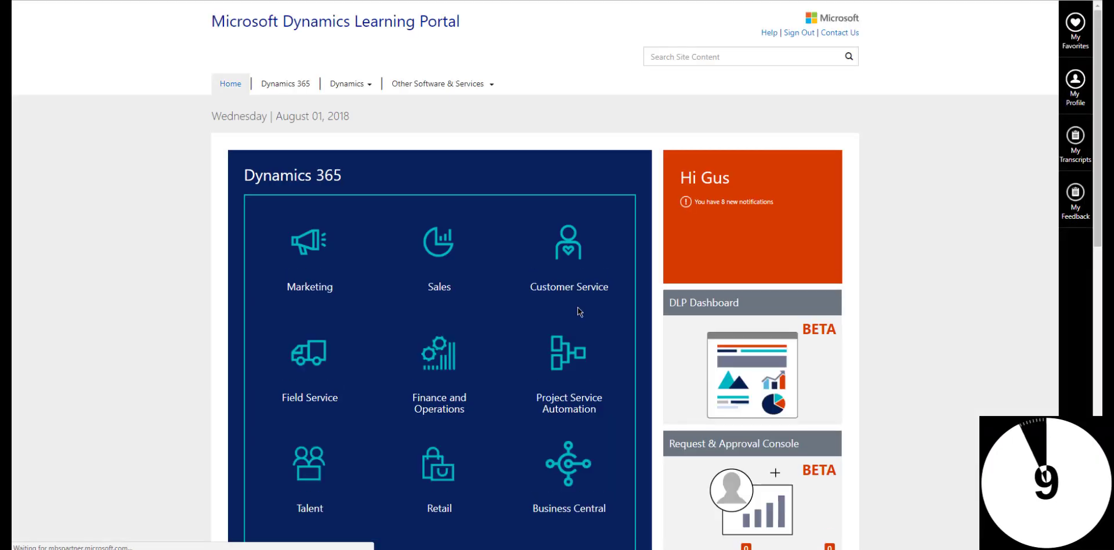